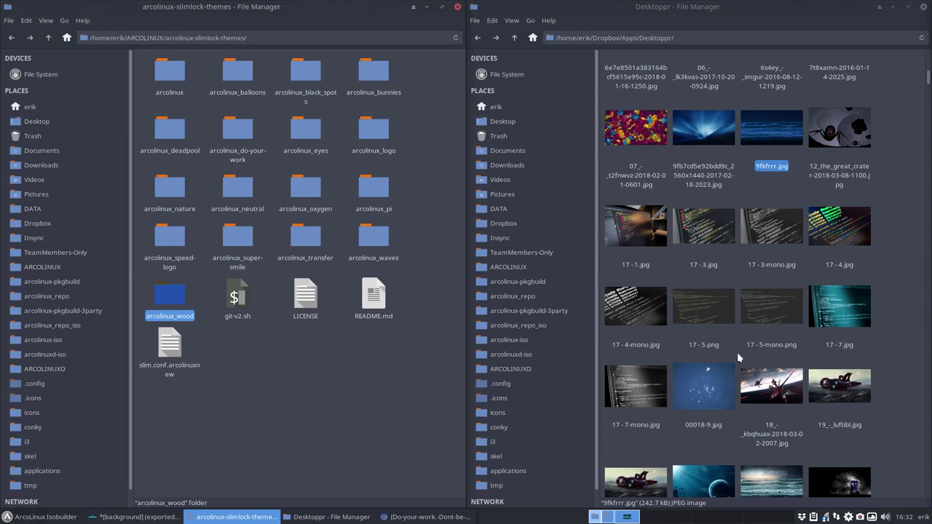
Preview the arcolinux_balloons theme's background.png, then return to the slimlock themes folder
click(234, 74)
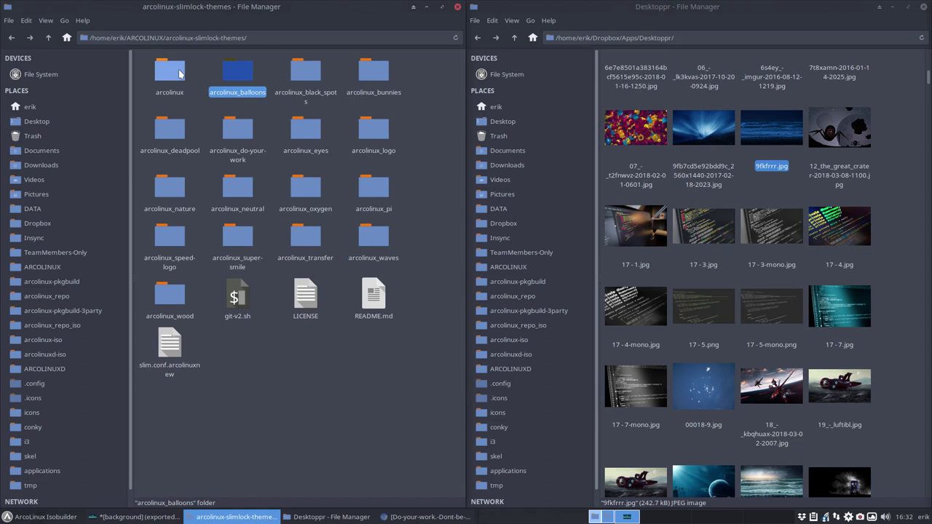
click(411, 96)
double_click(237, 71)
double_click(163, 73)
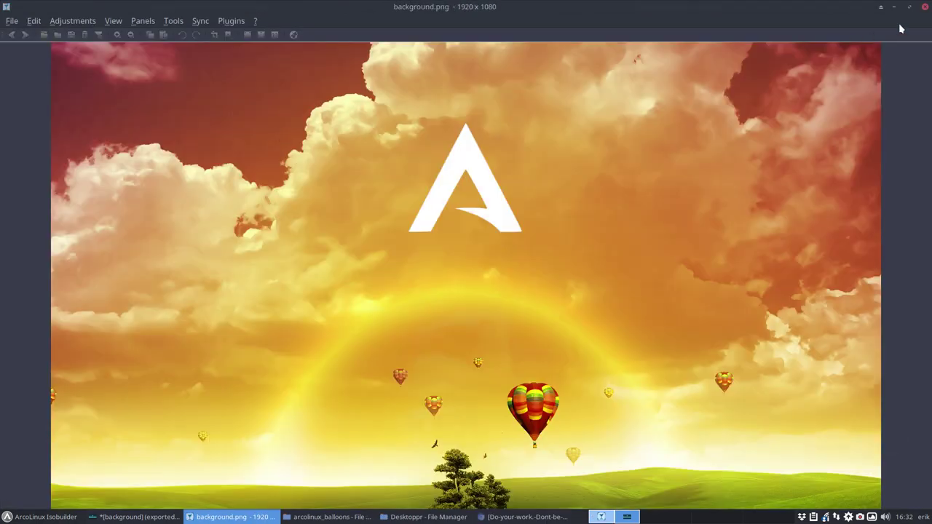
click(914, 8)
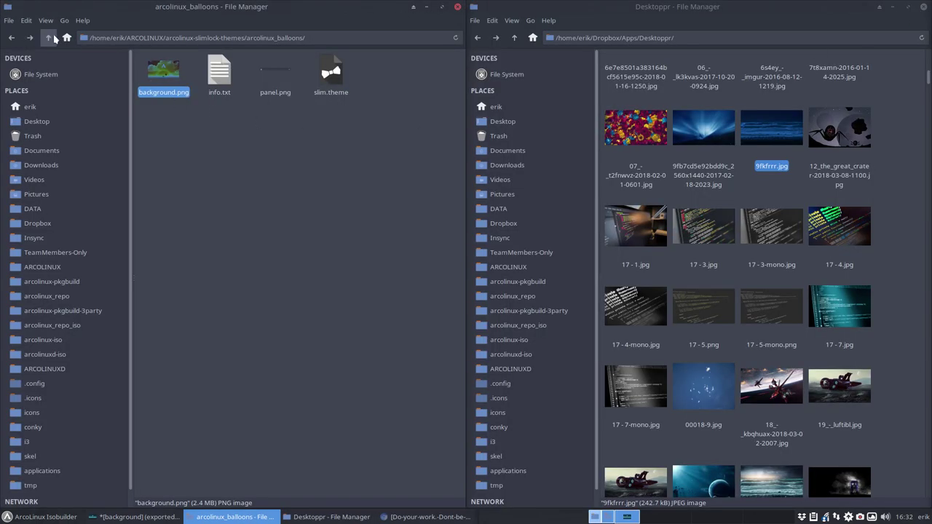
click(48, 37)
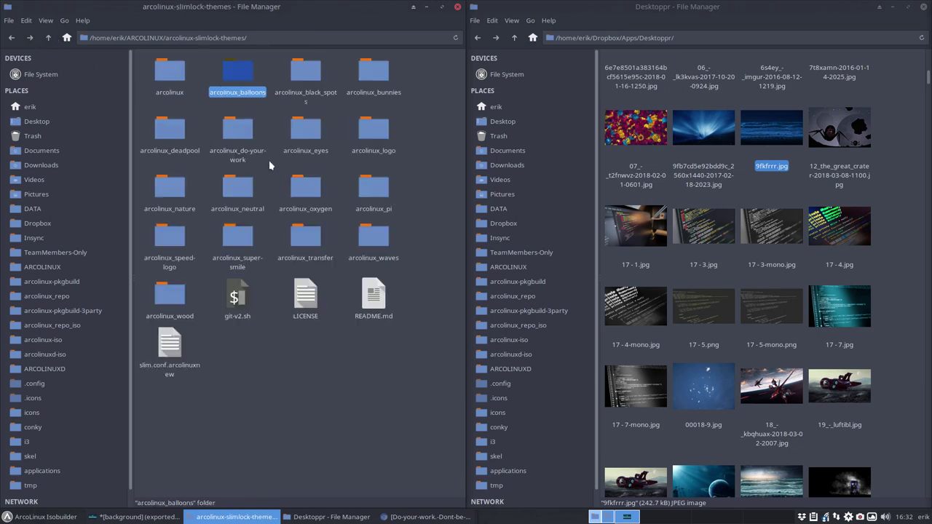
Preview the arcolinux_pi theme's background.png and go back to the themes folder
click(364, 192)
double_click(364, 192)
double_click(164, 69)
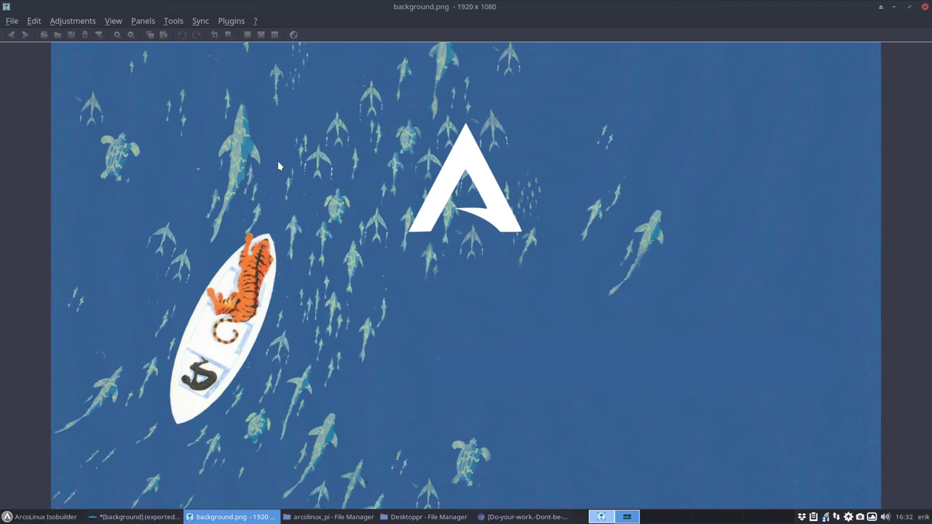
click(926, 6)
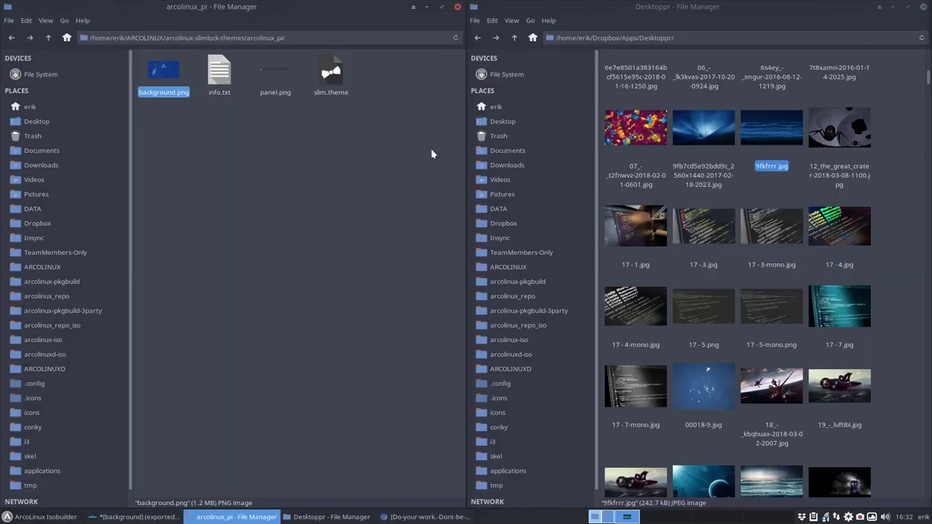
click(48, 37)
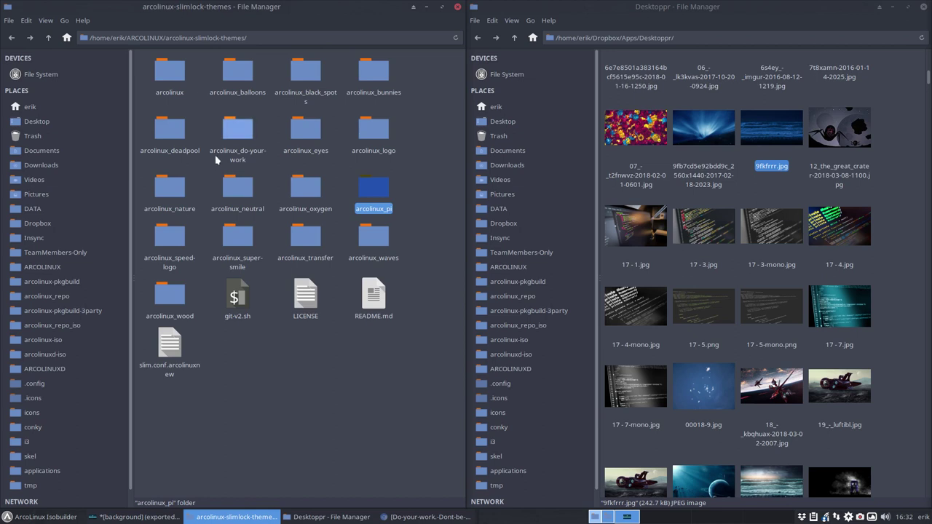
Preview the arcolinux_waves theme's background.png and return to the themes folder
click(416, 209)
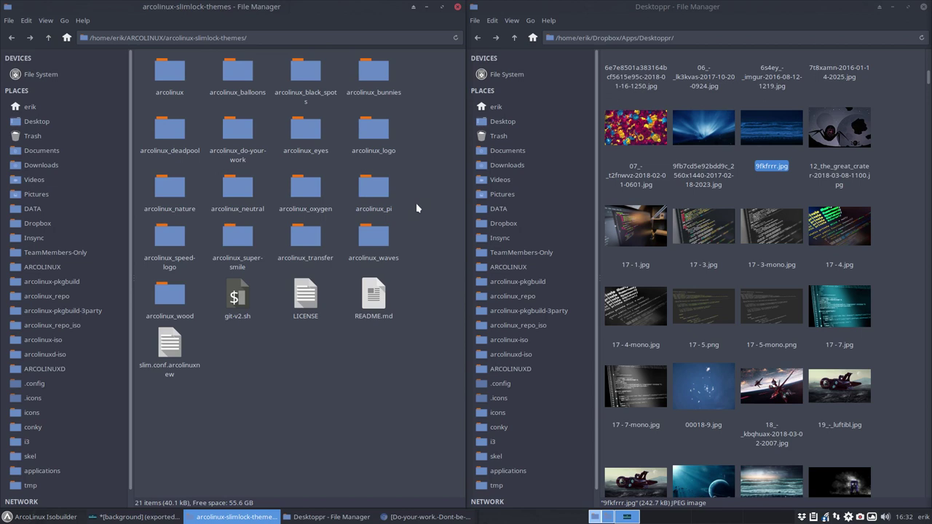
double_click(373, 234)
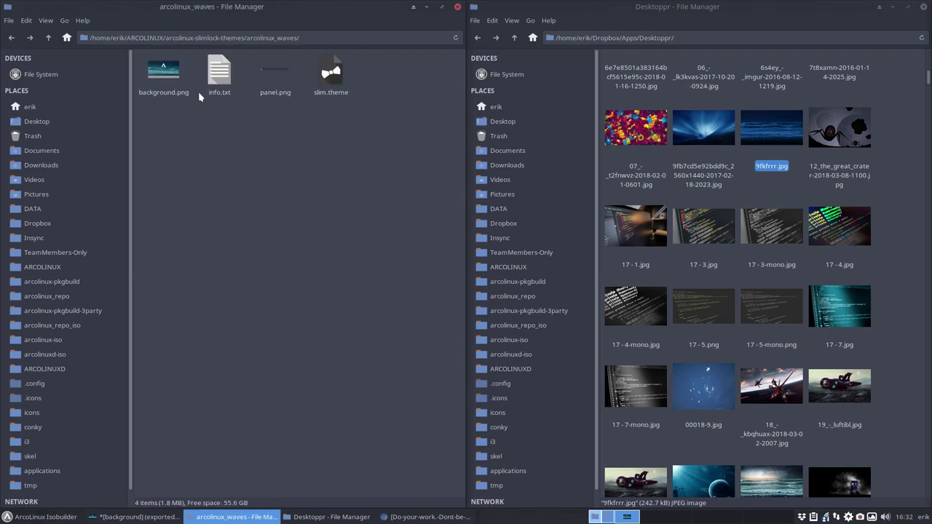
click(164, 73)
double_click(166, 75)
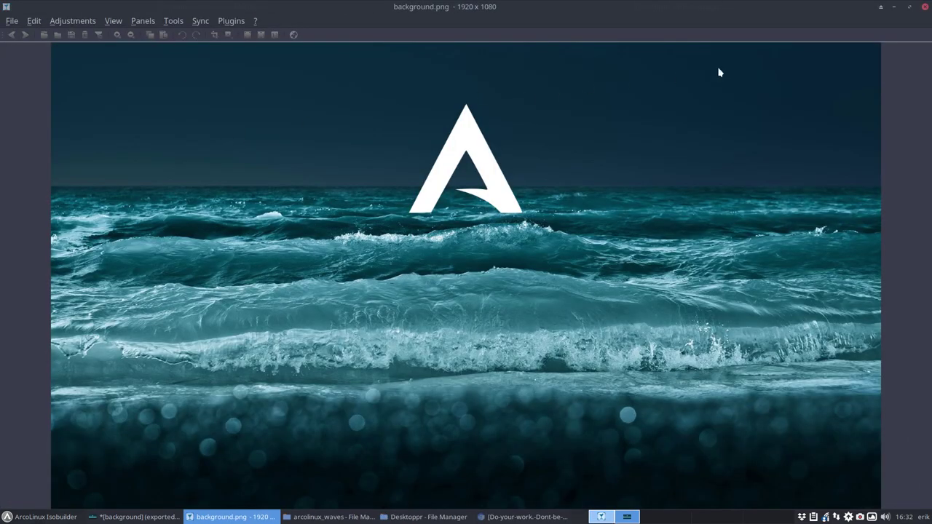
click(925, 7)
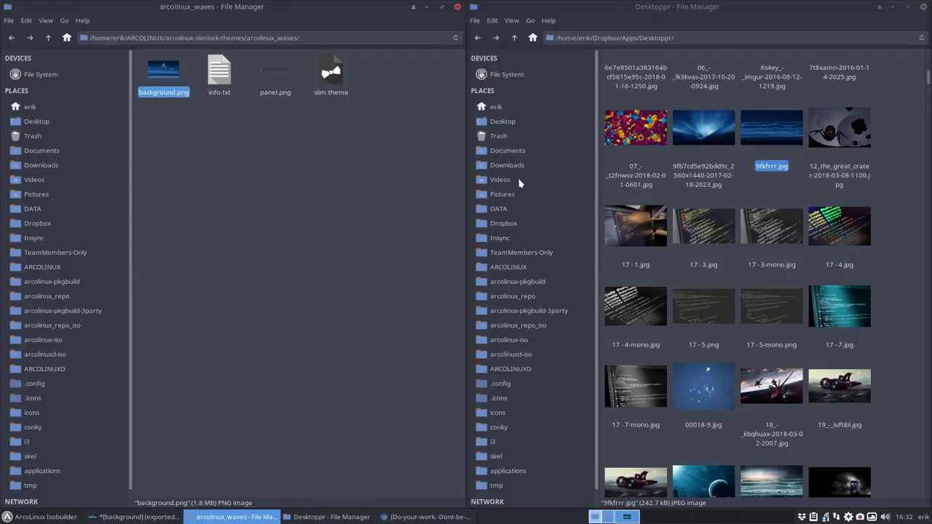
click(48, 38)
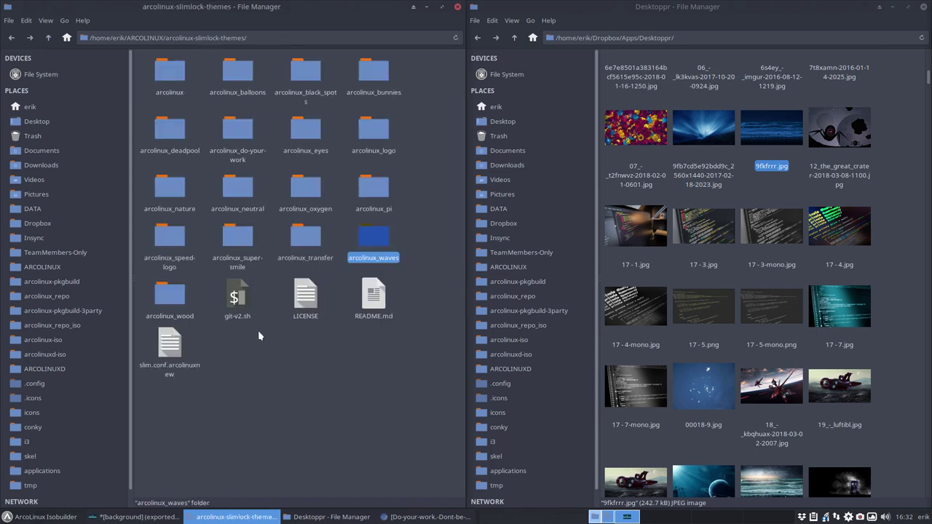
click(257, 360)
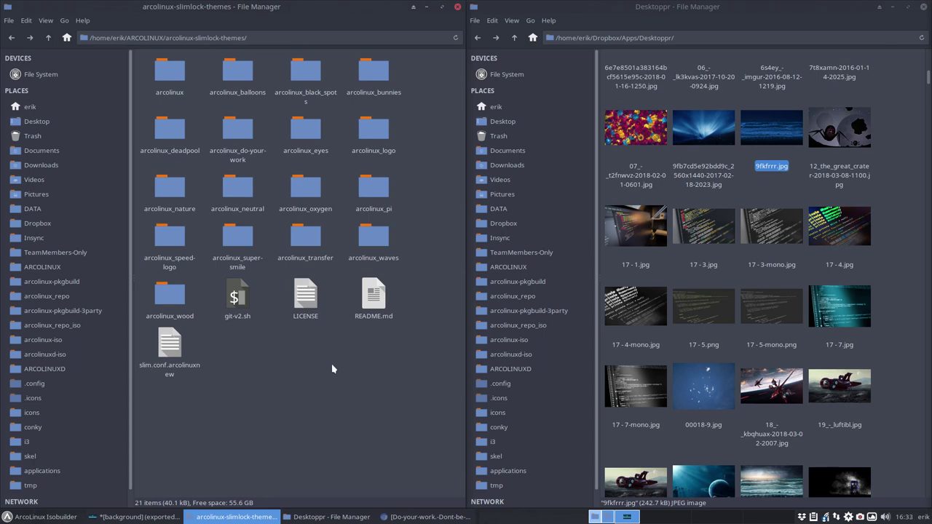
Scroll the Desktoppr images and preview the EVERYTHING WILL BE OK wallpaper
scroll(684, 184, up, 3)
scroll(684, 183, up, 5)
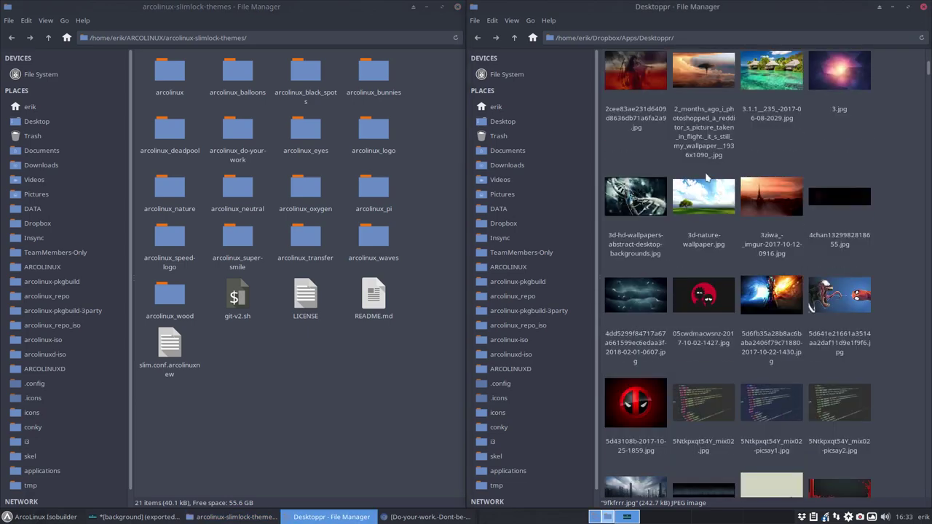
scroll(709, 177, up, 2)
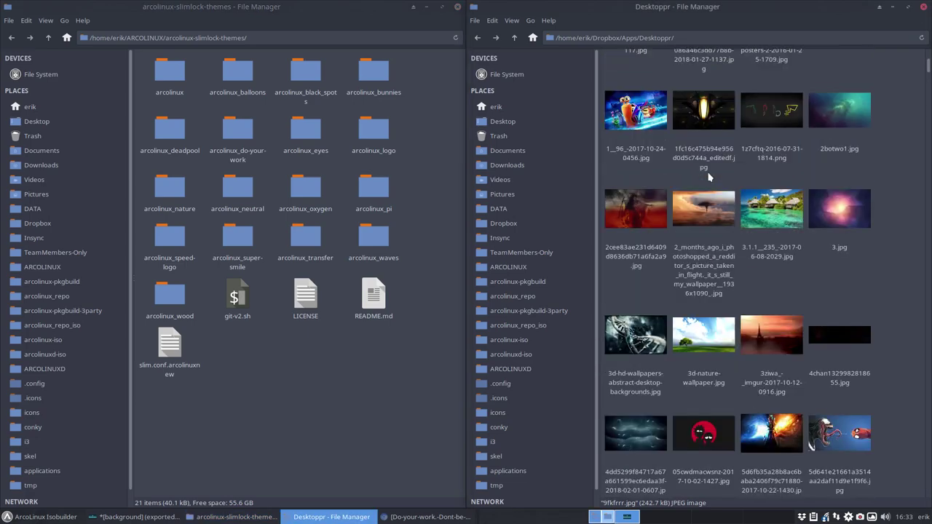
scroll(710, 177, up, 4)
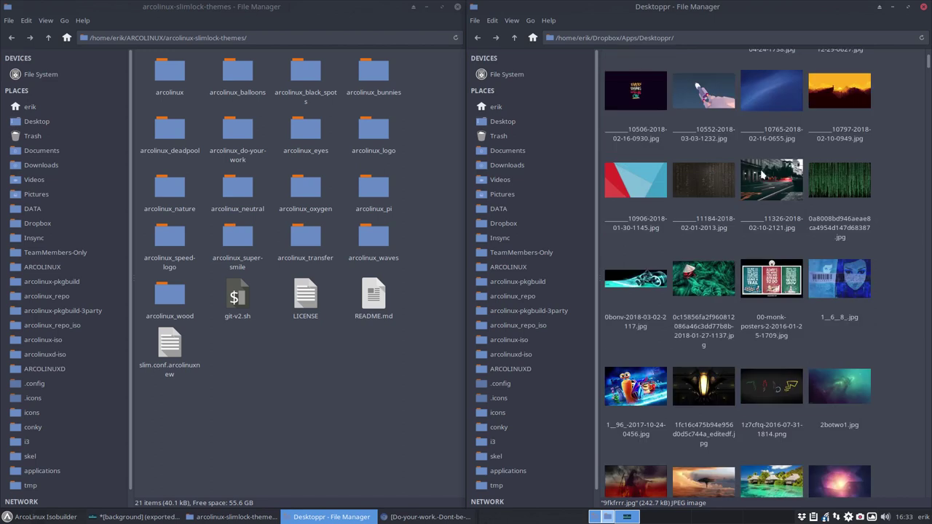
double_click(635, 91)
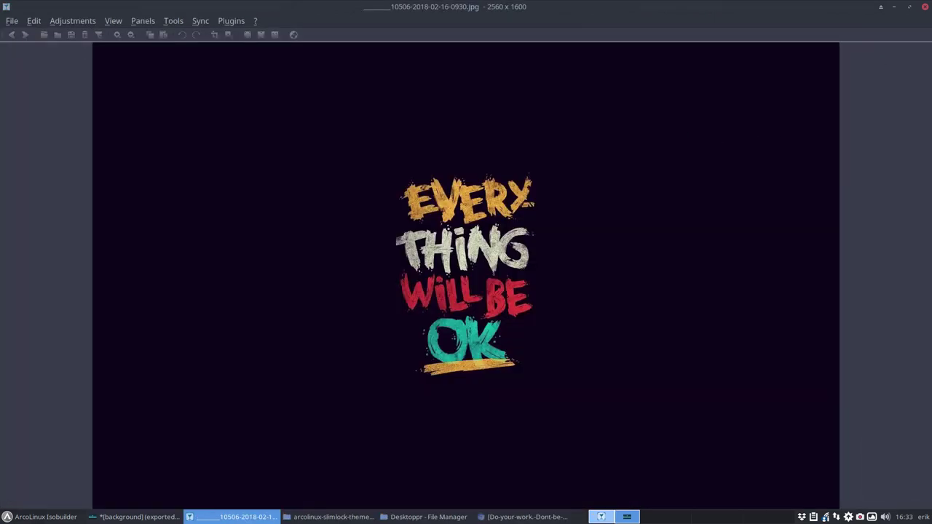
click(925, 7)
Preview the Venom and Spider-Man wallpaper
scroll(761, 171, up, 4)
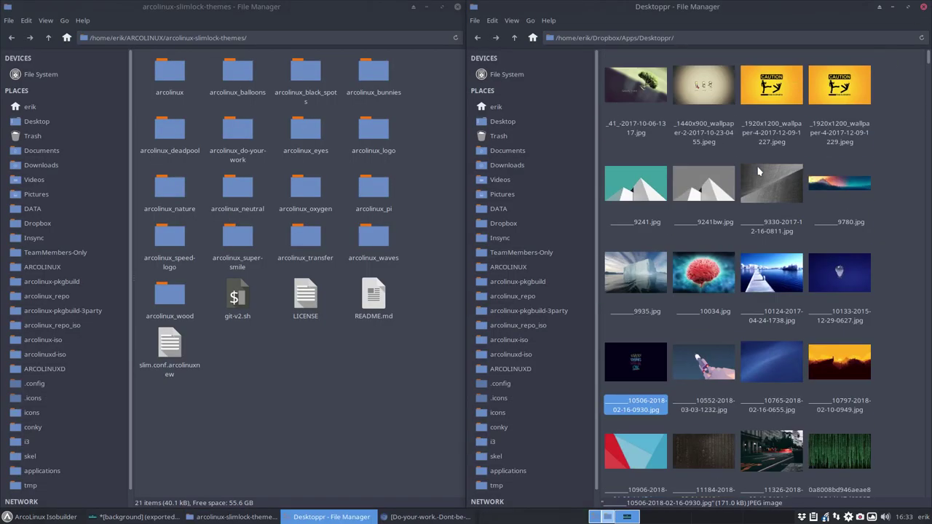
scroll(757, 171, down, 15)
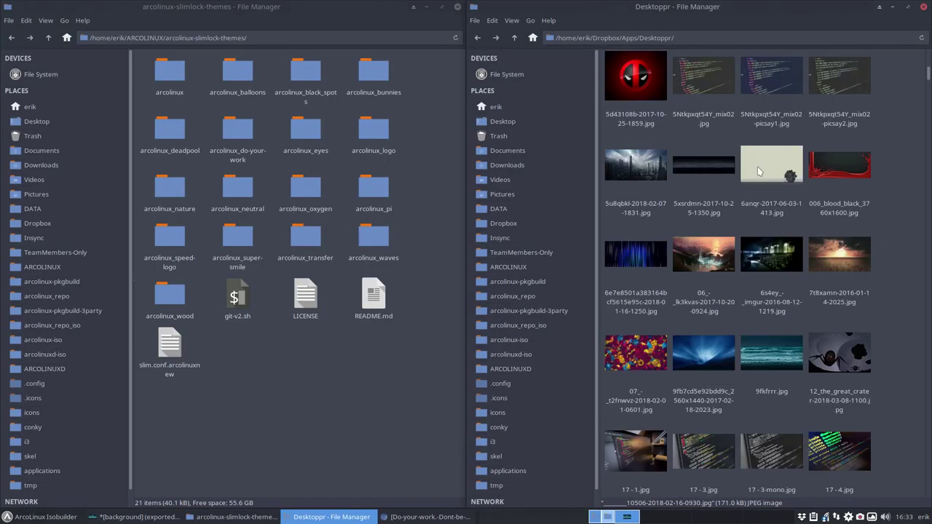
scroll(759, 171, up, 1)
double_click(839, 199)
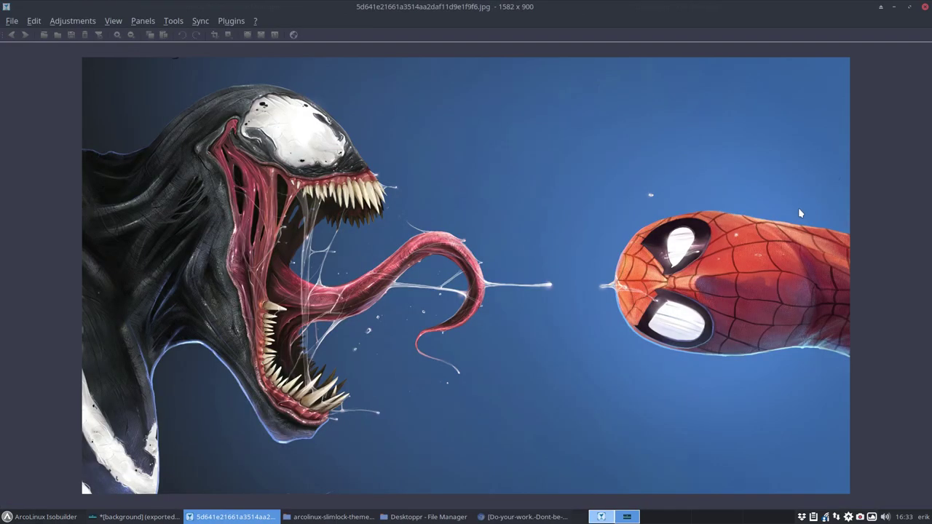
click(924, 6)
Locate the 04132_yosemiteonfire wallpaper and view it full size
scroll(752, 233, up, 10)
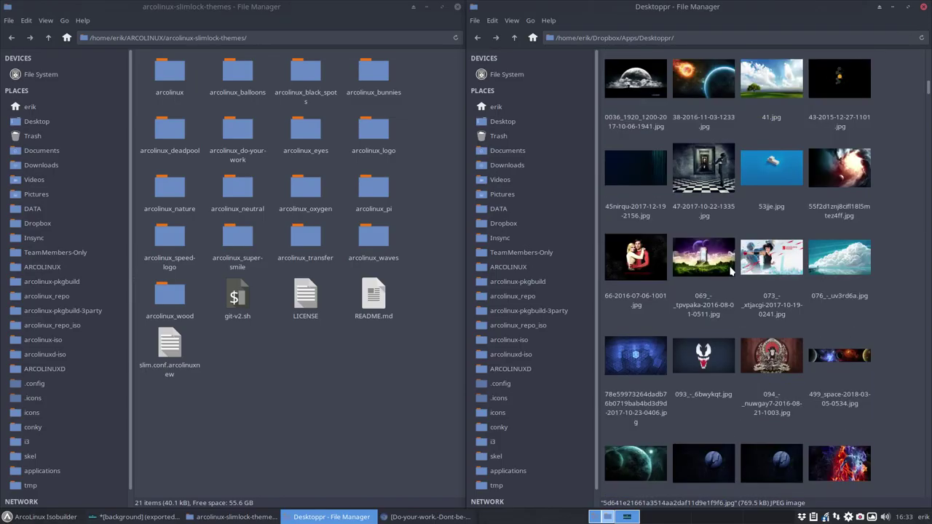
scroll(731, 271, down, 10)
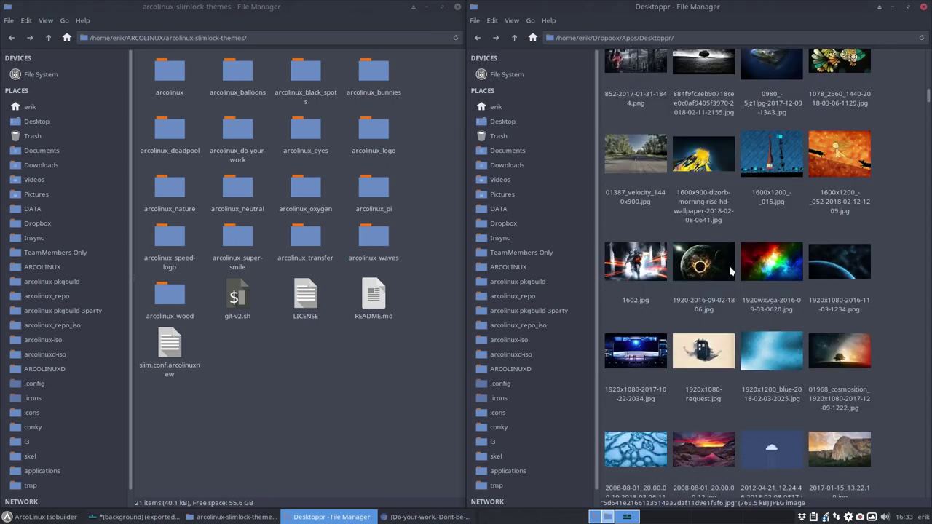
scroll(732, 270, down, 6)
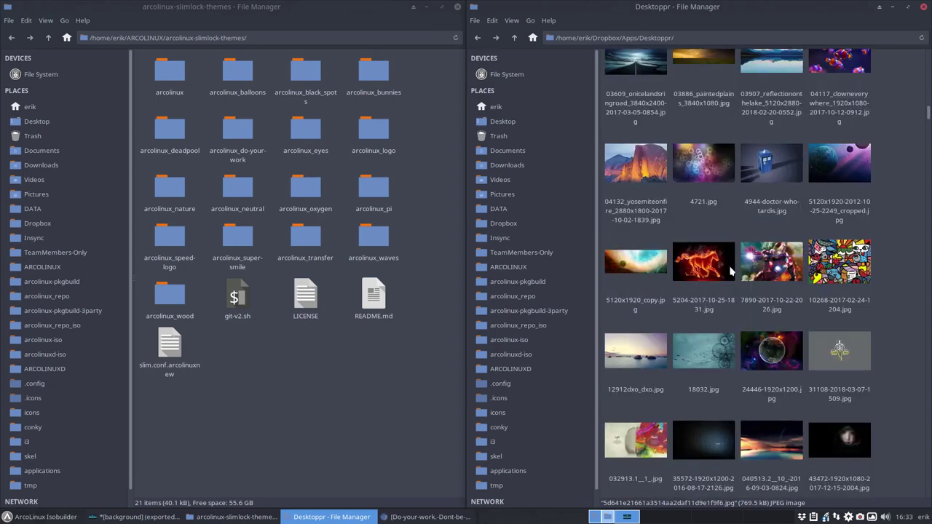
double_click(644, 174)
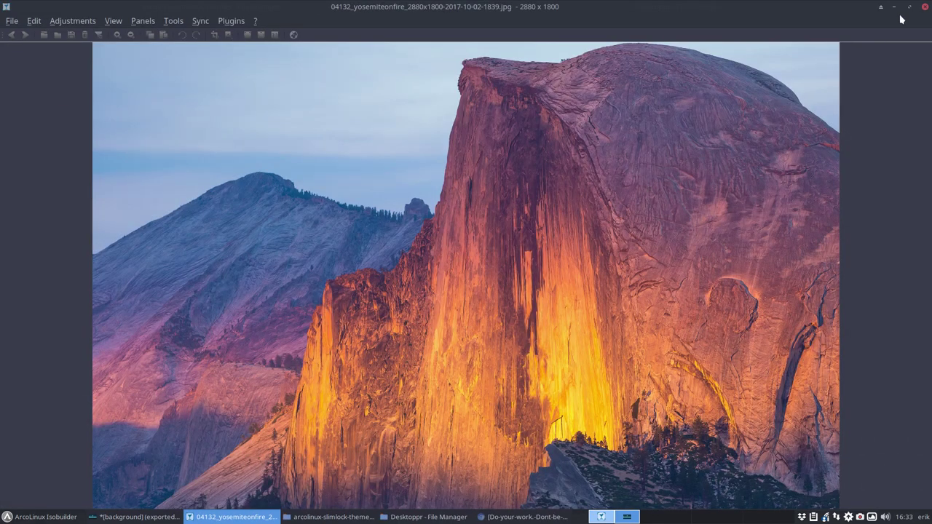
click(924, 7)
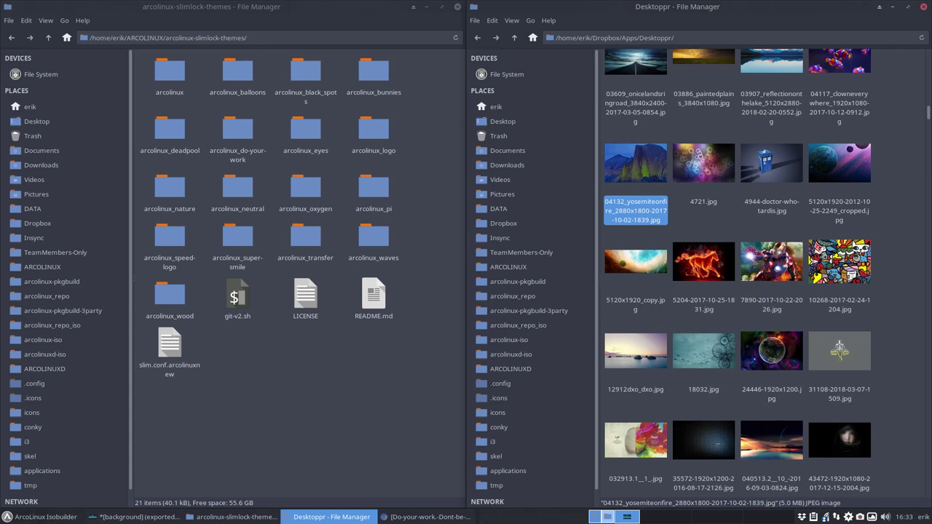
In GIMP, hide the ocean, tmidr, dark, blue, tiger, balloon and Pasted Layer layers
key(alt+Tab)
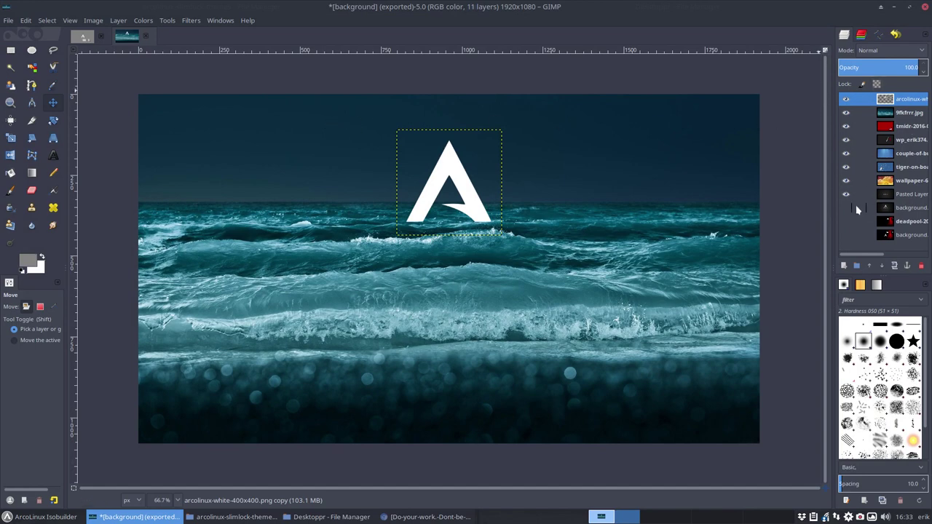
click(846, 113)
click(846, 126)
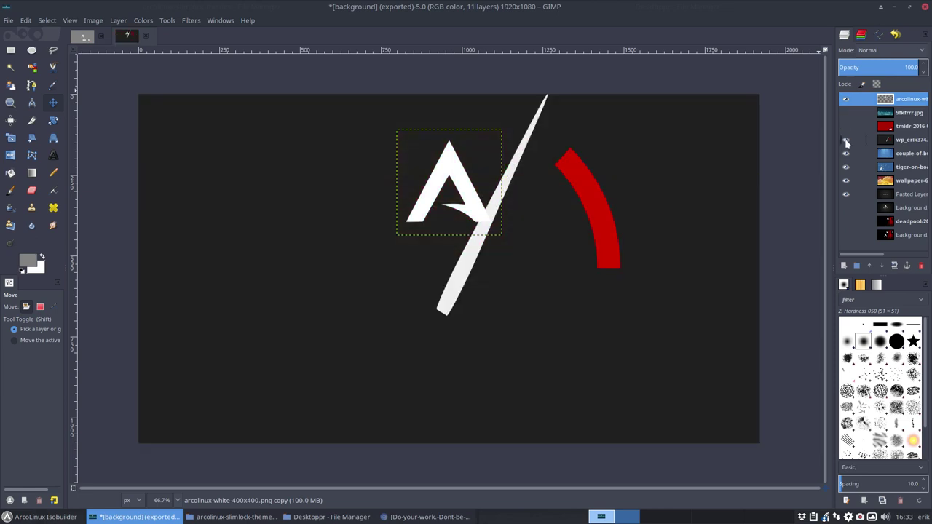
click(846, 140)
click(846, 152)
click(846, 167)
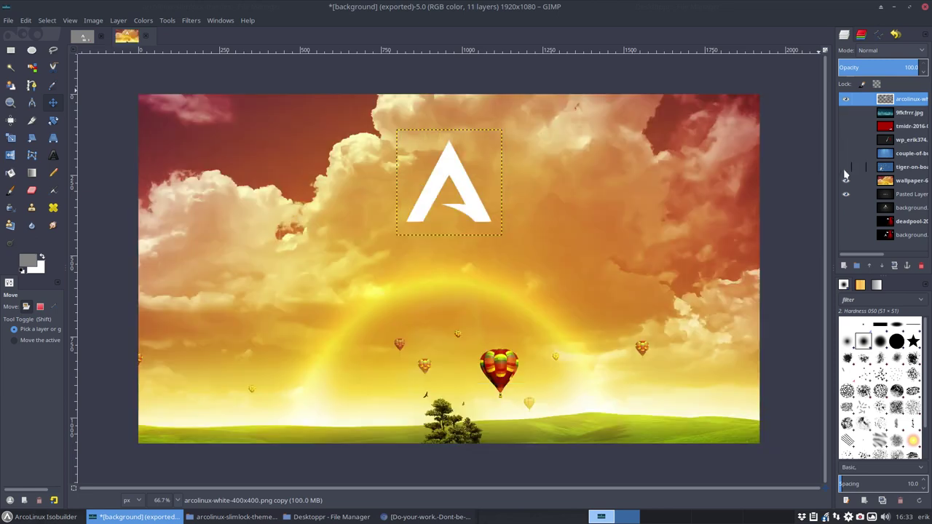
click(846, 181)
click(846, 193)
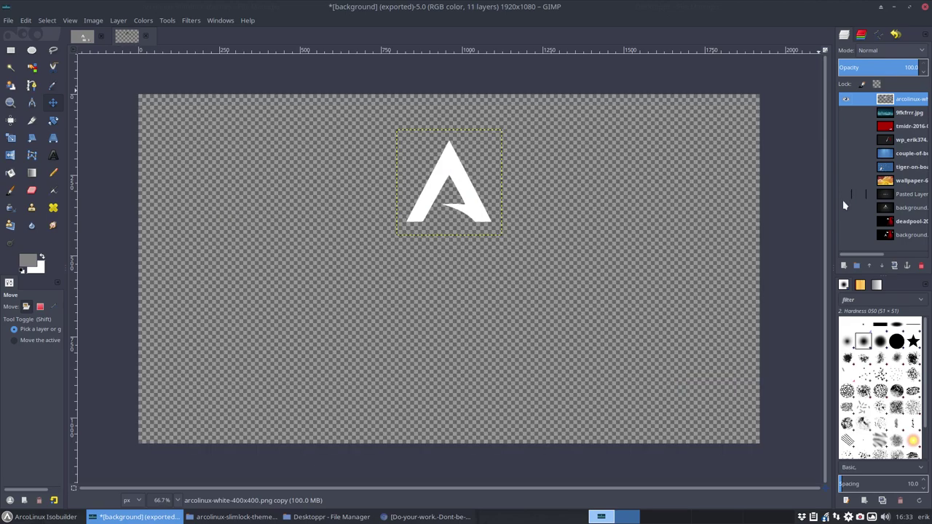
Toggle the Pasted Layer, background and deadpool layers, leaving all three hidden
click(846, 195)
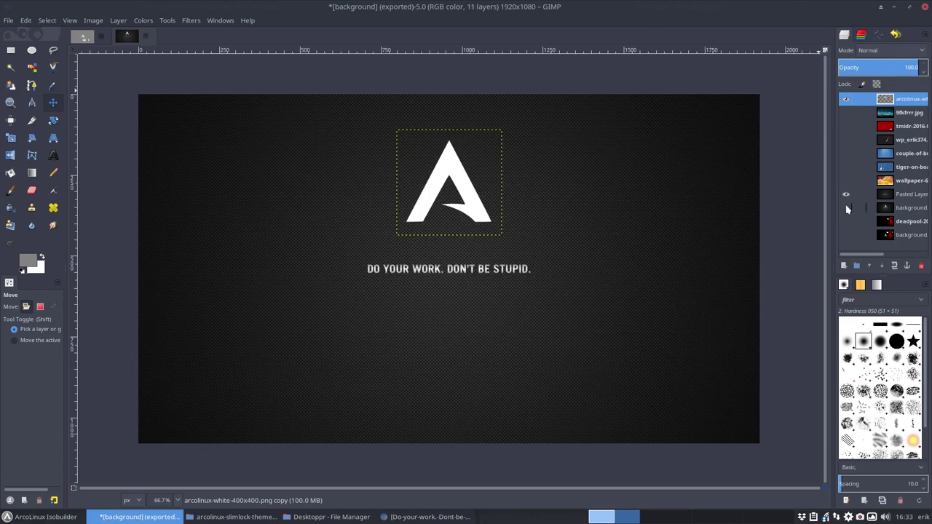
click(846, 208)
click(846, 194)
click(846, 209)
click(846, 222)
click(845, 222)
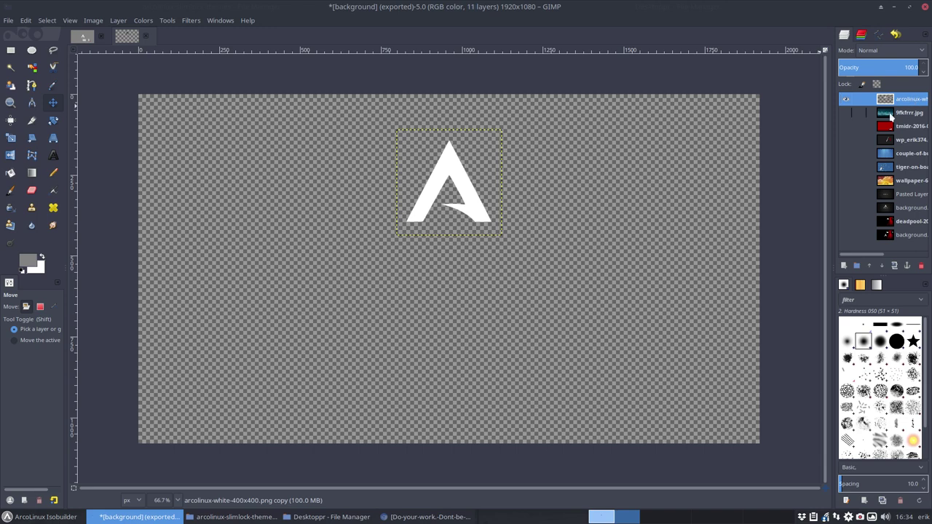
Show the 9fkfrrr.jpg ocean layer again beneath the still-visible white logo
click(846, 113)
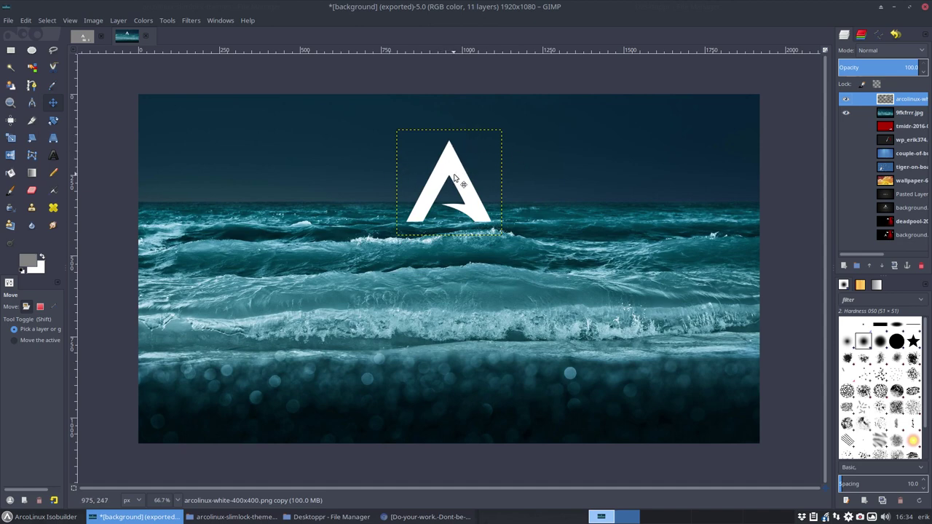
click(846, 99)
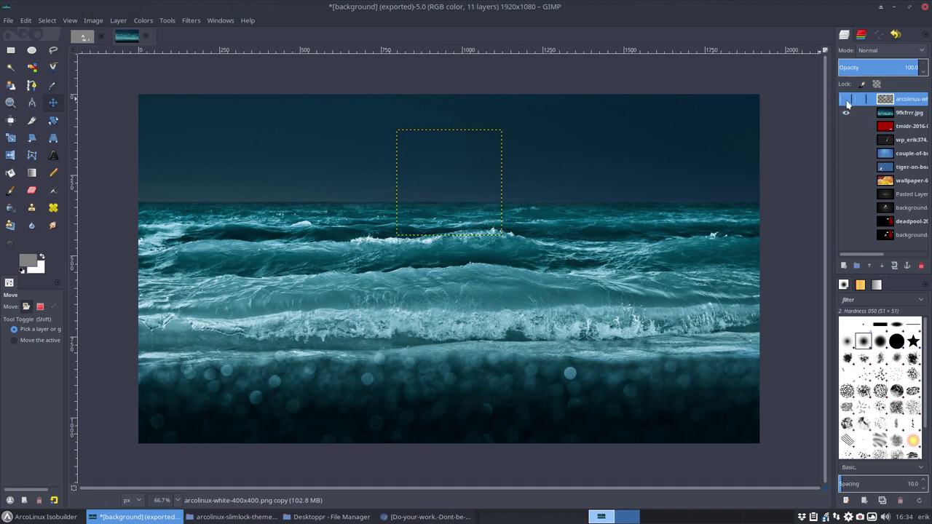
click(846, 100)
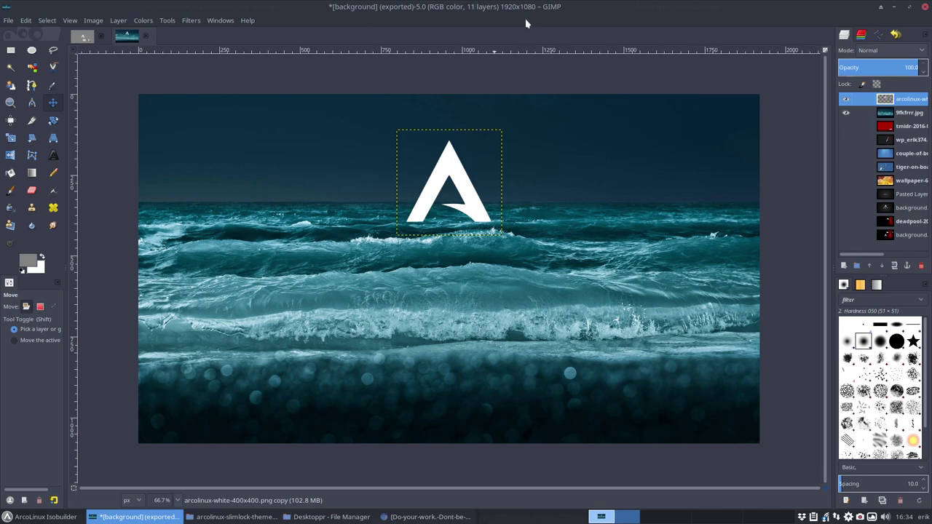
Start File > Open as Layers, then cancel it
click(8, 20)
click(35, 76)
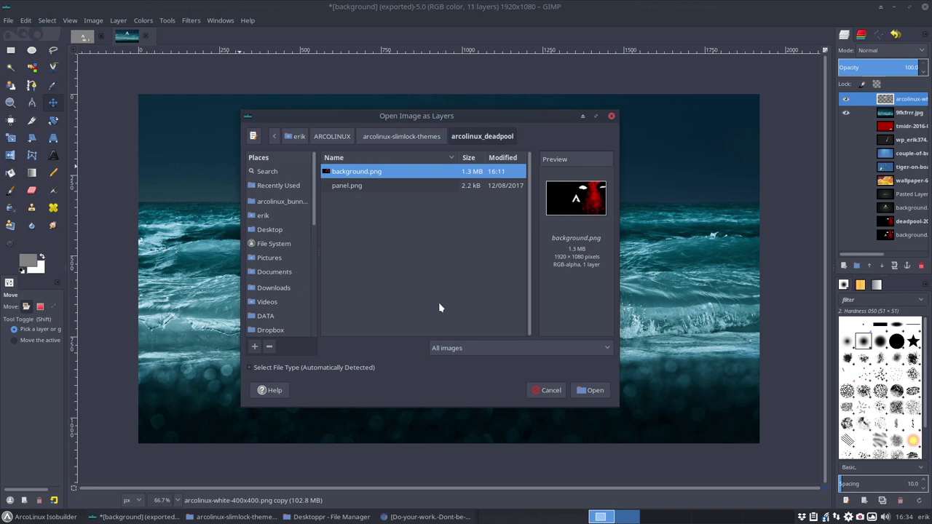
click(547, 390)
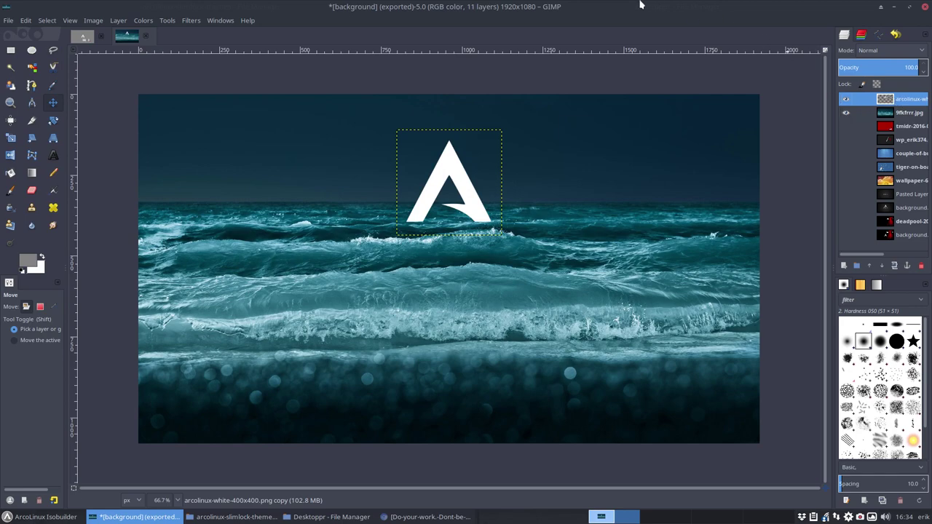
Drag the 04132_yosemiteonfire wallpaper from the file manager into GIMP as a new top layer
drag(536, 8, 6, 157)
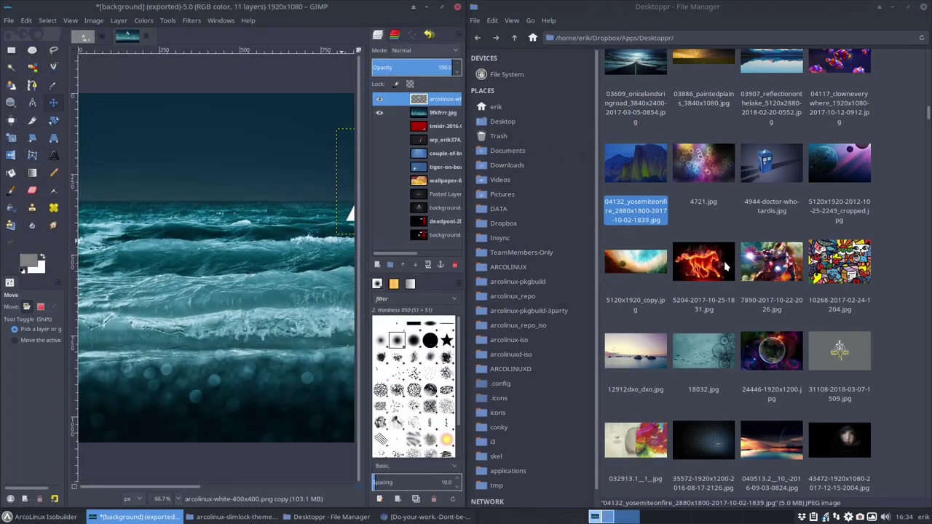
drag(651, 176, 204, 201)
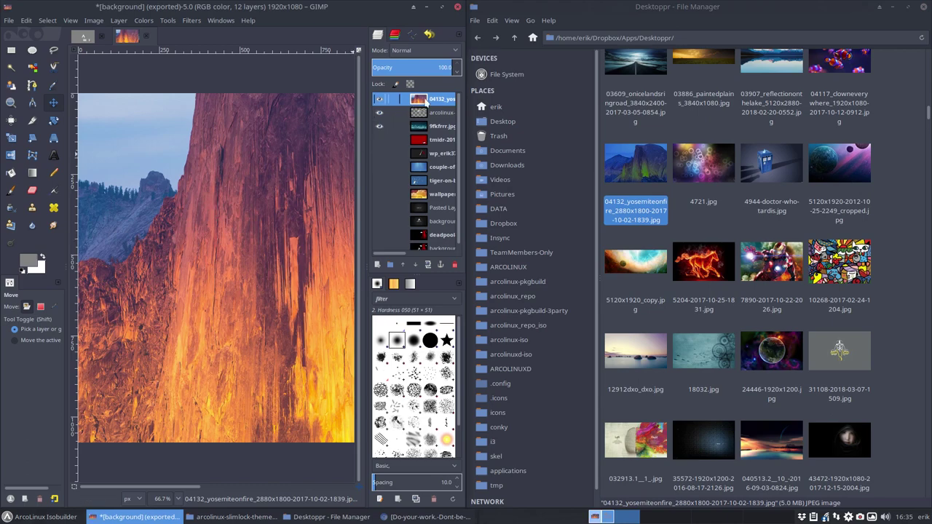
click(442, 6)
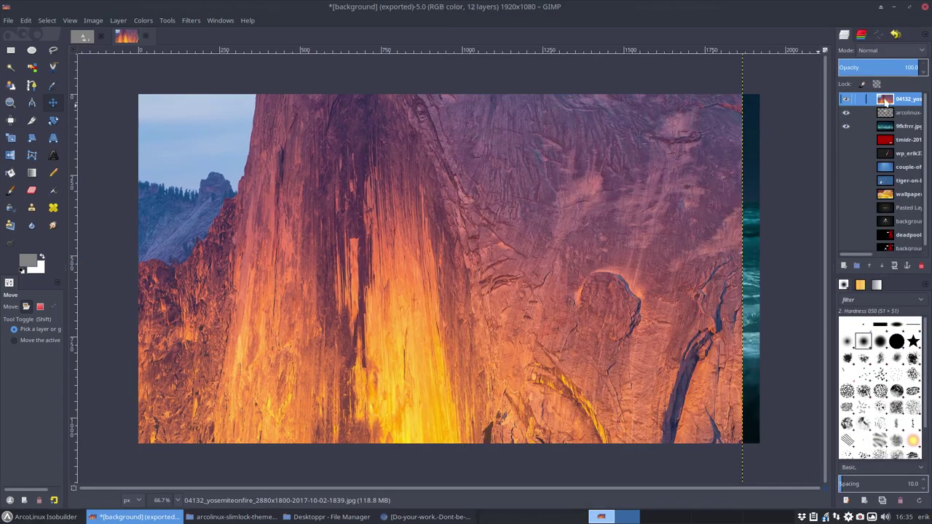
Put the logo above the Yosemite layer, scale and shift the photo to frame the cliff
drag(901, 119, 903, 100)
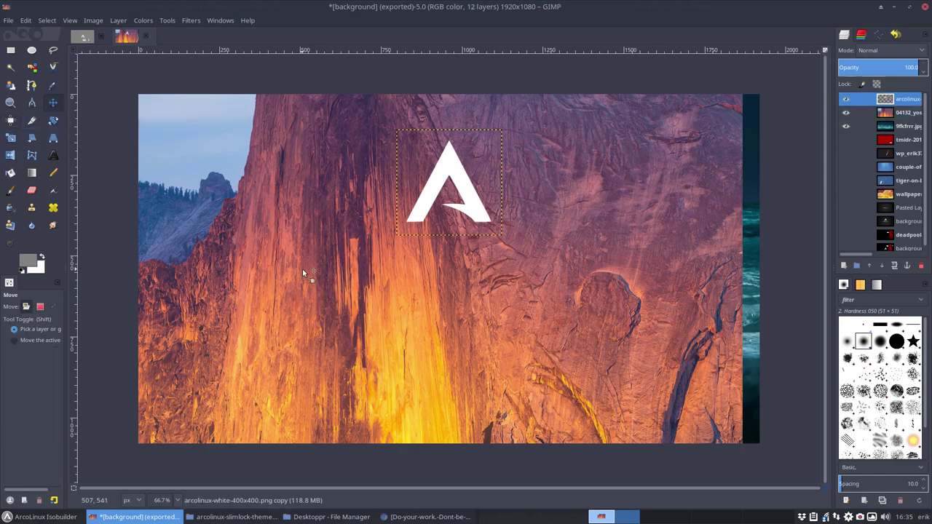
drag(302, 269, 104, 277)
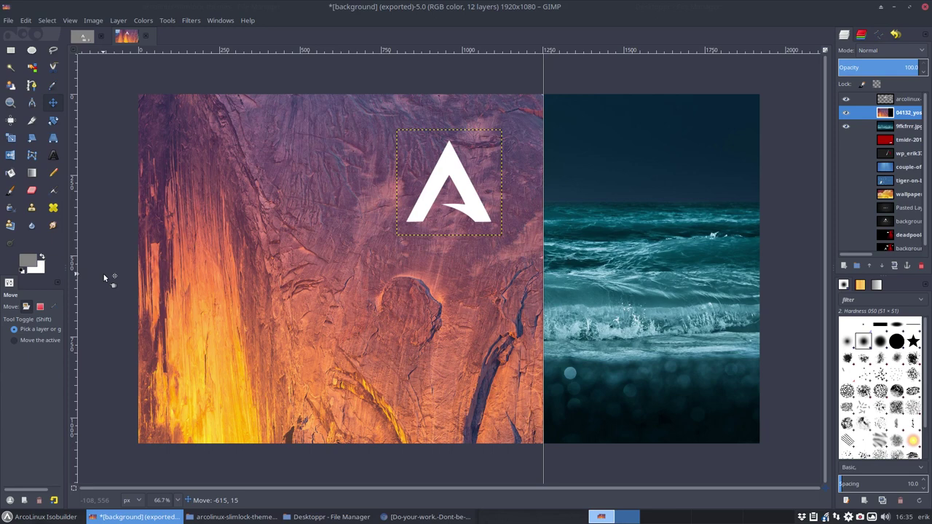
key(Page_Up)
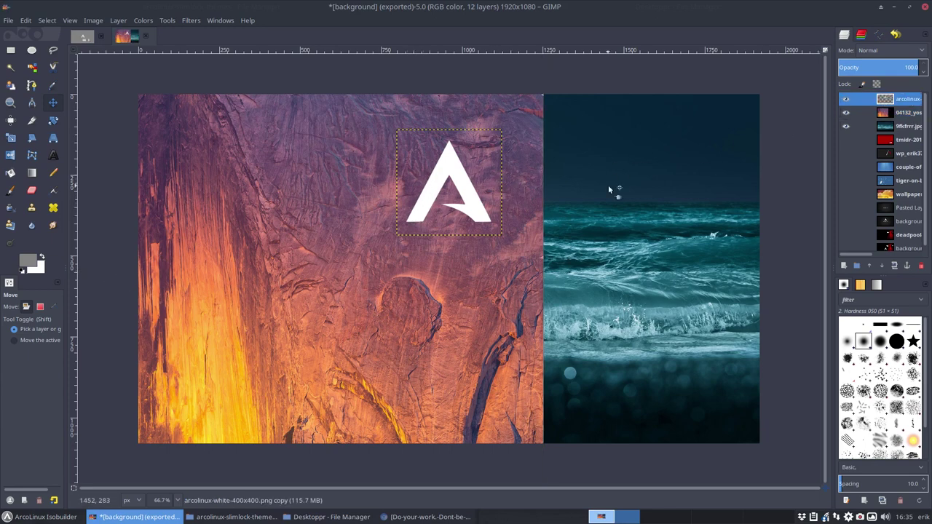
click(845, 126)
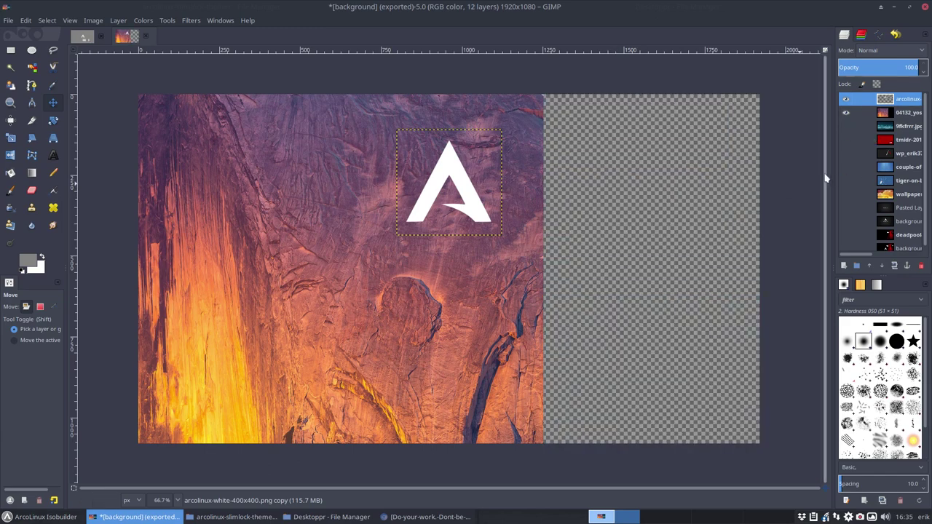
key(ctrl+z)
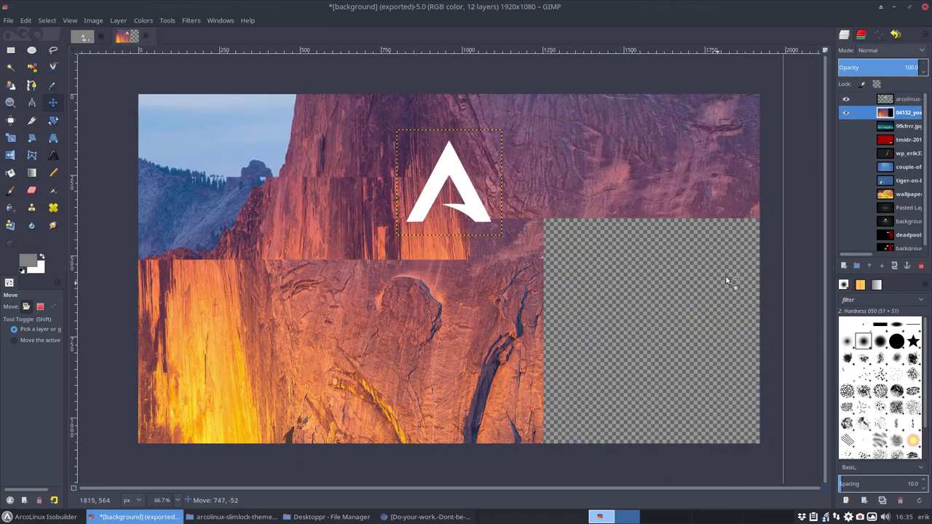
drag(622, 308, 637, 253)
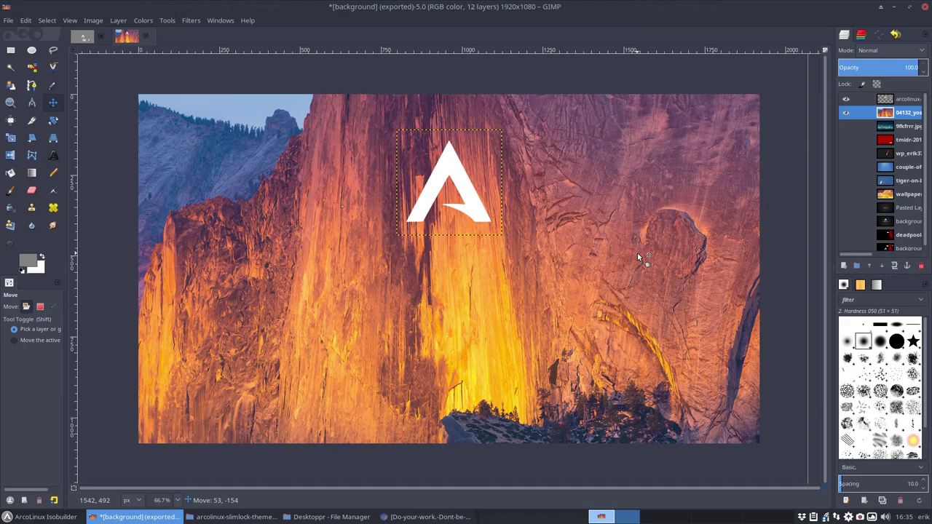
key(Page_Up)
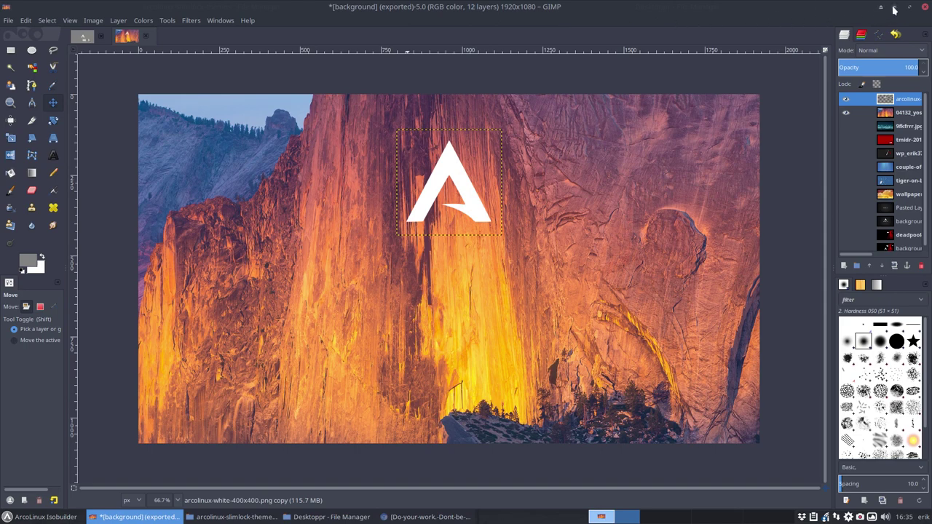
Snap GIMP to the right half and inspect the arcolinux_bunnies theme's files
drag(842, 12, 930, 140)
click(341, 384)
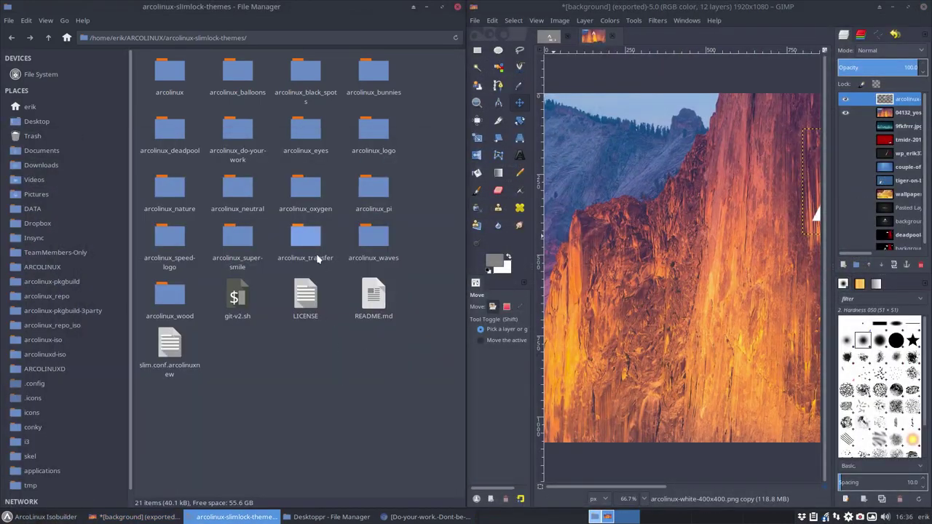
click(374, 240)
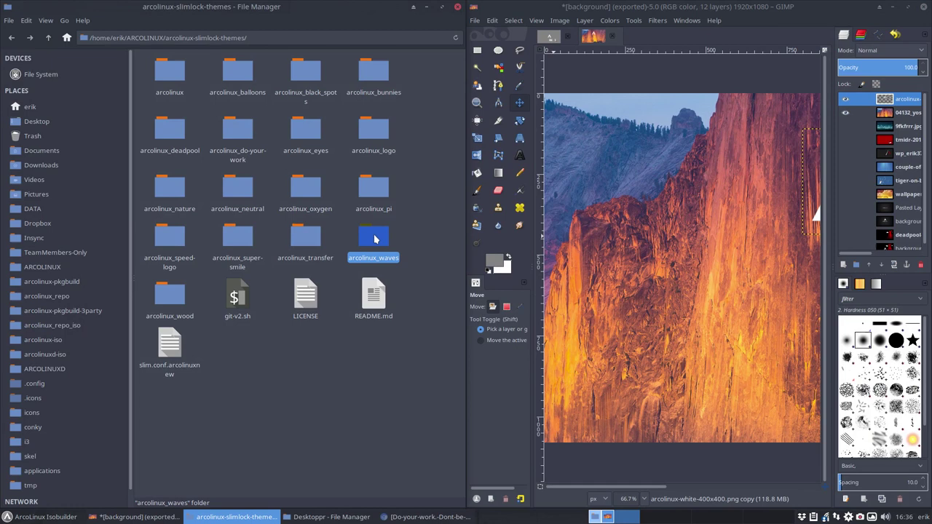
double_click(375, 71)
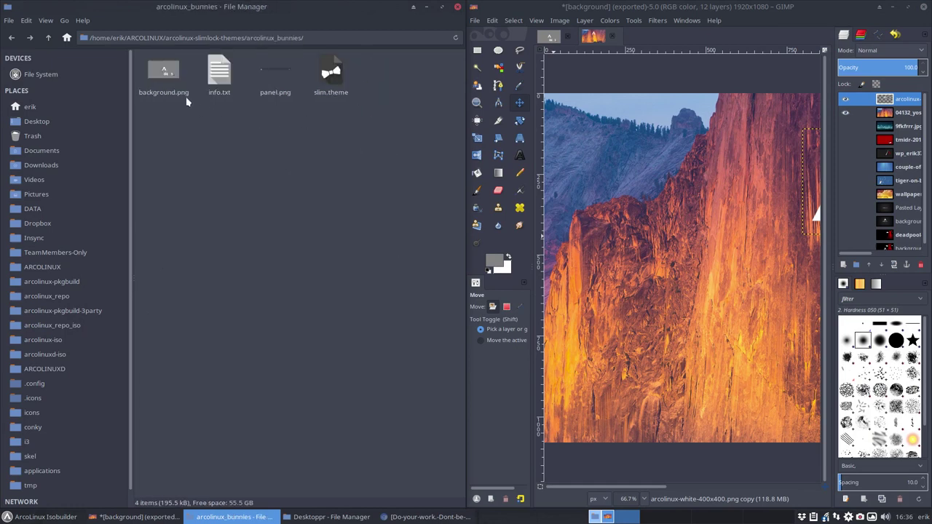
click(48, 37)
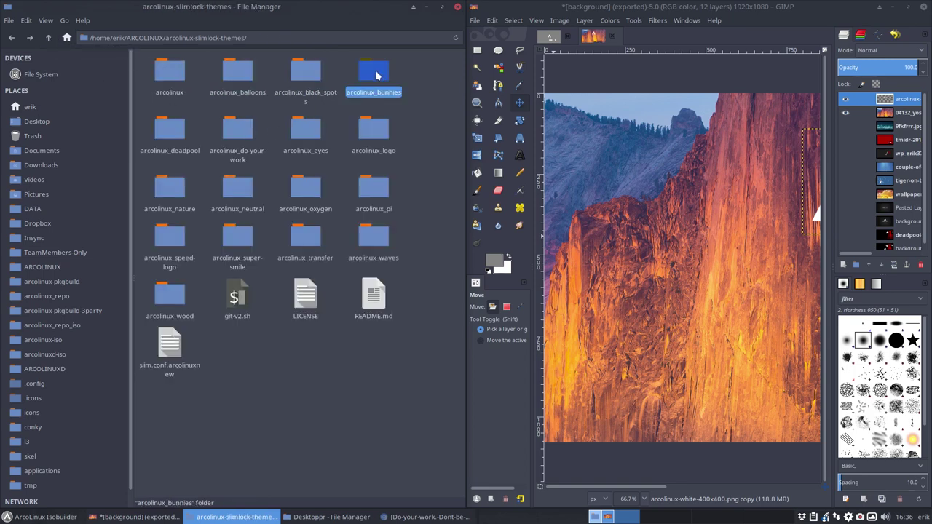
Duplicate arcolinux_bunnies and rename the copy to arcolinux_yosemite
key(ctrl+c)
key(ctrl+v)
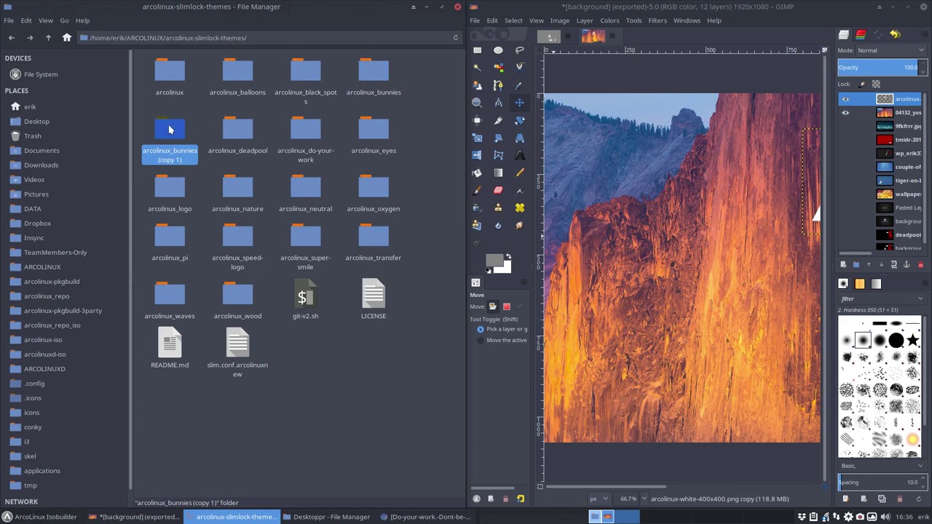
key(F2)
key(End)
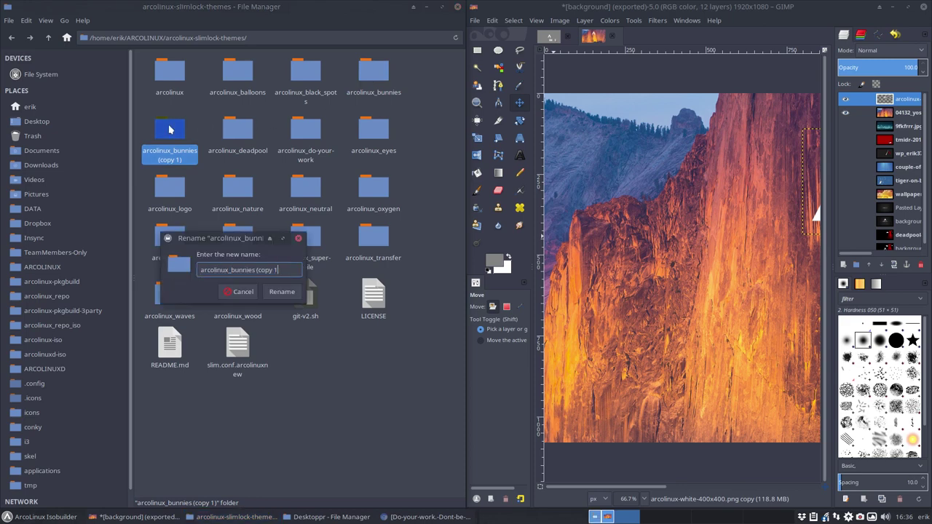
key(BackSpace)
key(BackSpace)
key(BackSpace)
key(BackSpace)
key(BackSpace)
key(BackSpace)
key(BackSpace)
key(BackSpace)
key(BackSpace)
key(BackSpace)
key(BackSpace)
key(BackSpace)
key(BackSpace)
key(BackSpace)
text(yosemite)
key(Return)
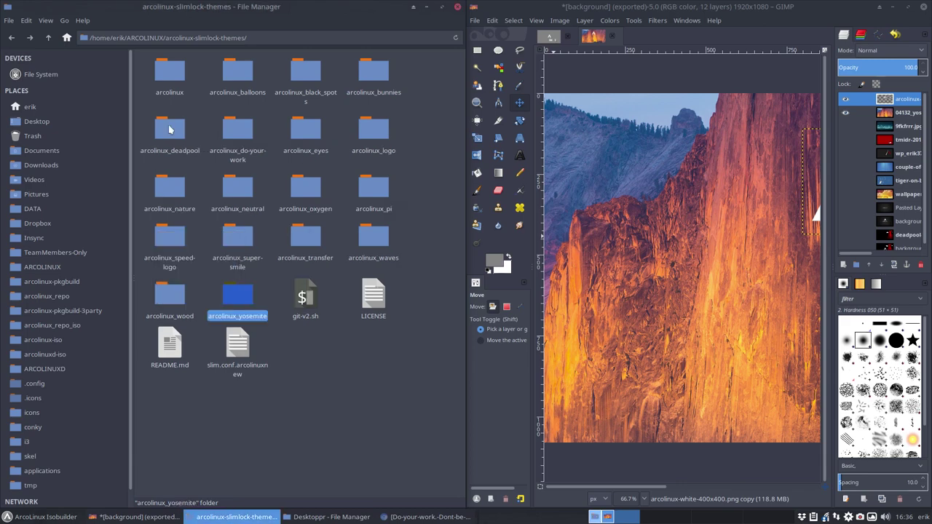
Open the arcolinux_yosemite folder and drag its background.png toward GIMP
double_click(240, 295)
click(162, 70)
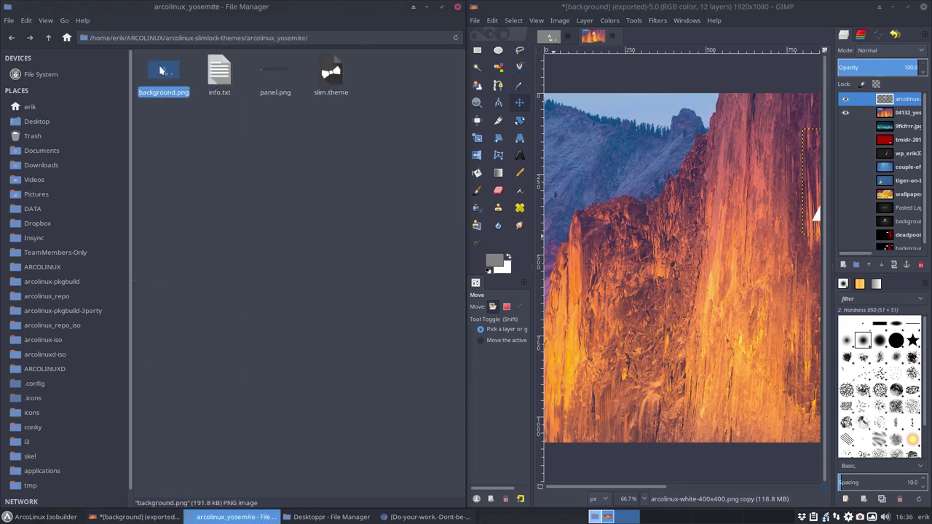
drag(161, 70, 471, 21)
click(473, 20)
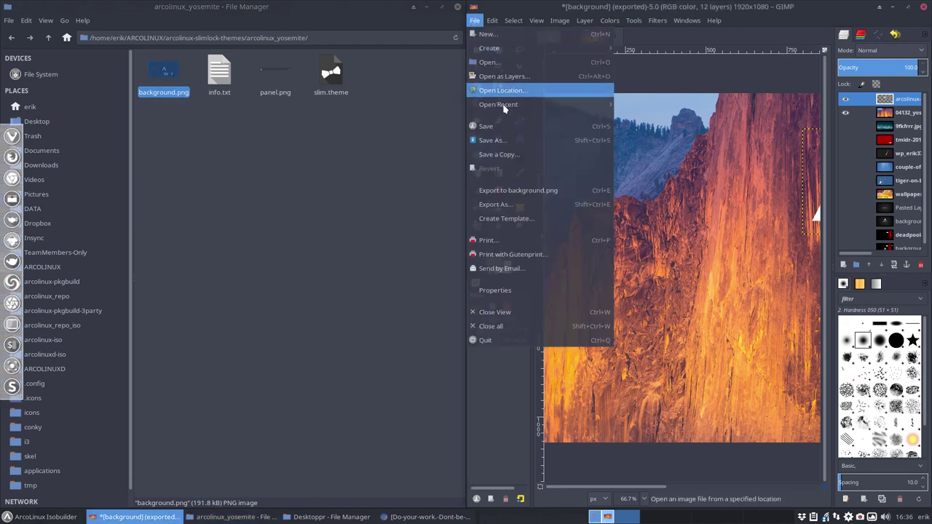
Export the image as background.png in arcolinux_yosemite, replacing the existing file
click(512, 207)
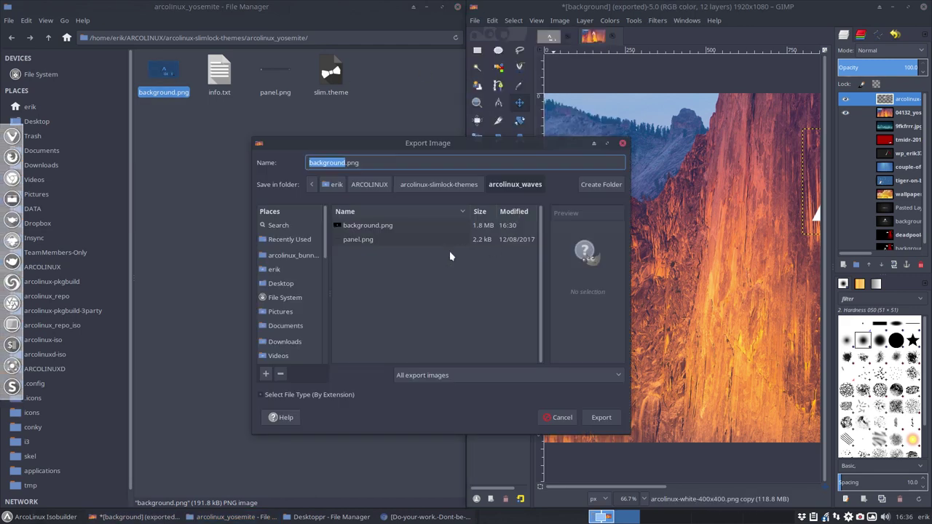
click(429, 185)
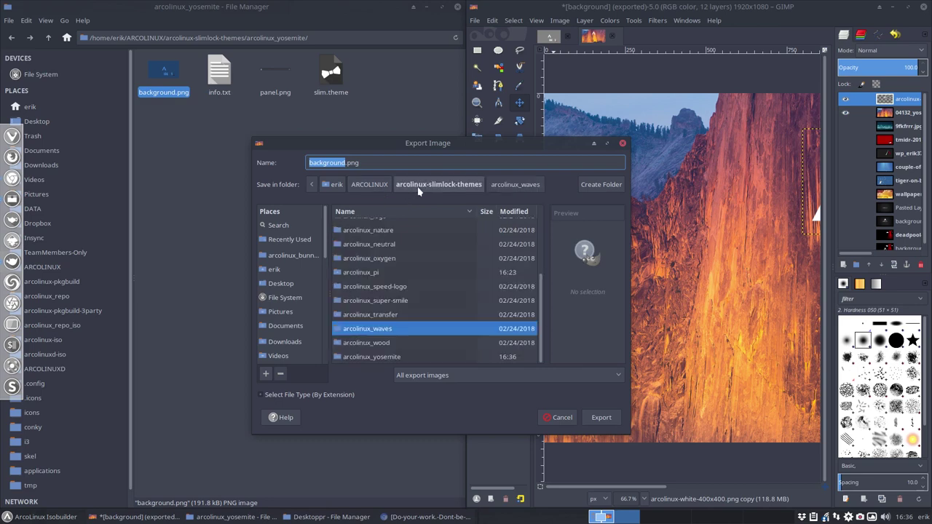
double_click(394, 357)
click(375, 225)
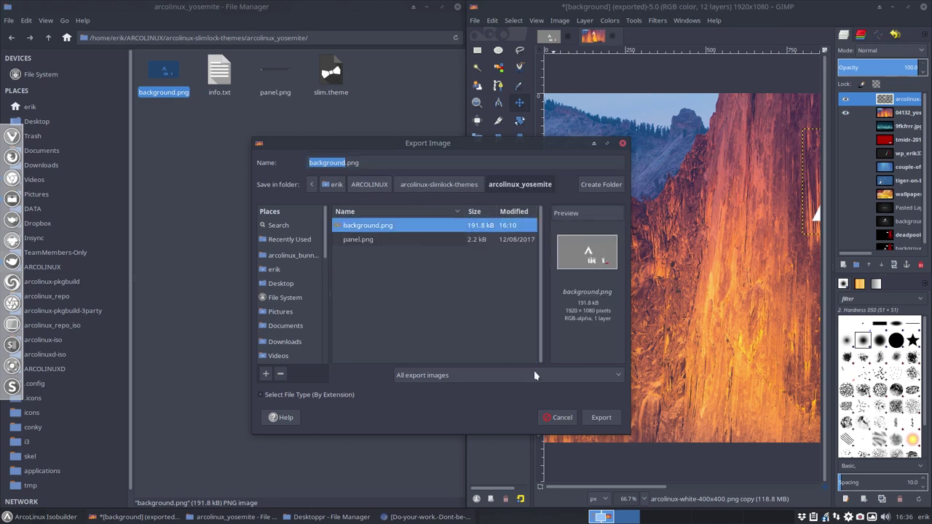
click(600, 417)
click(521, 343)
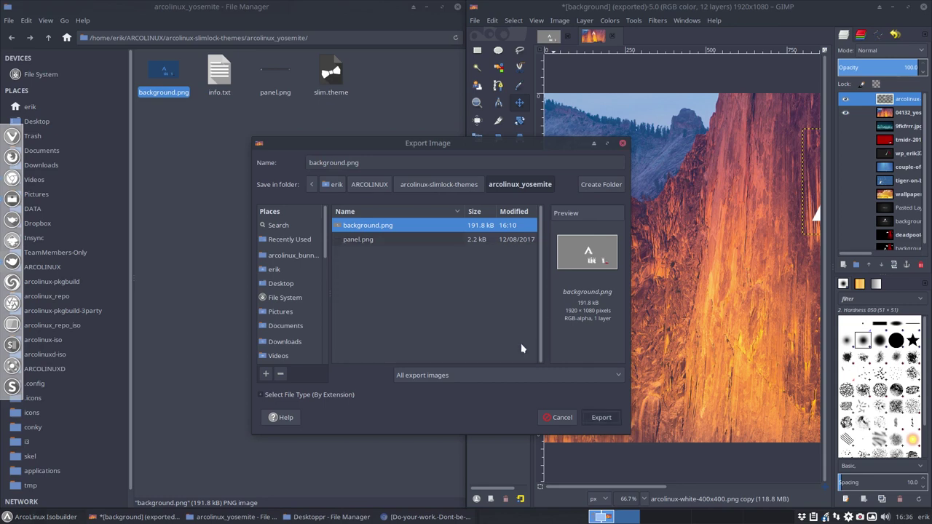
click(520, 342)
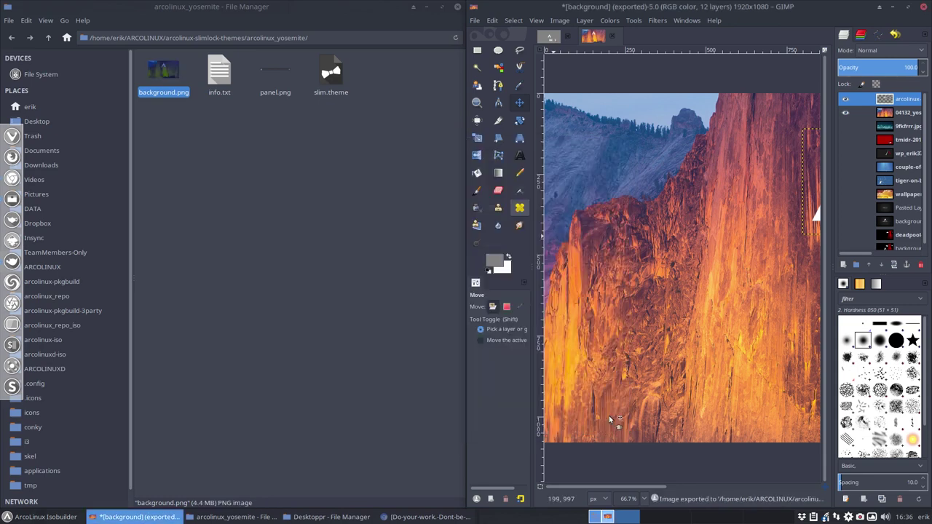
View the newly exported background.png in the image viewer, then close it
click(255, 174)
double_click(163, 73)
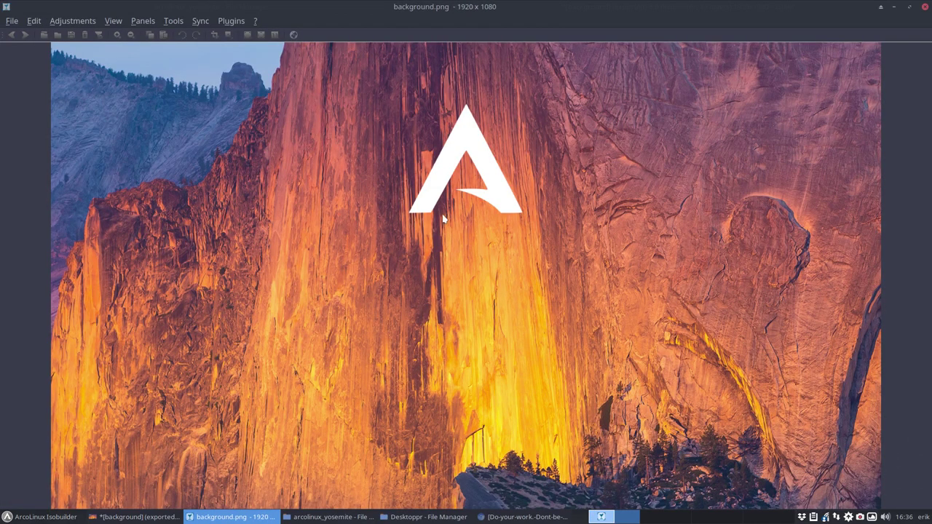
scroll(442, 218, down, 3)
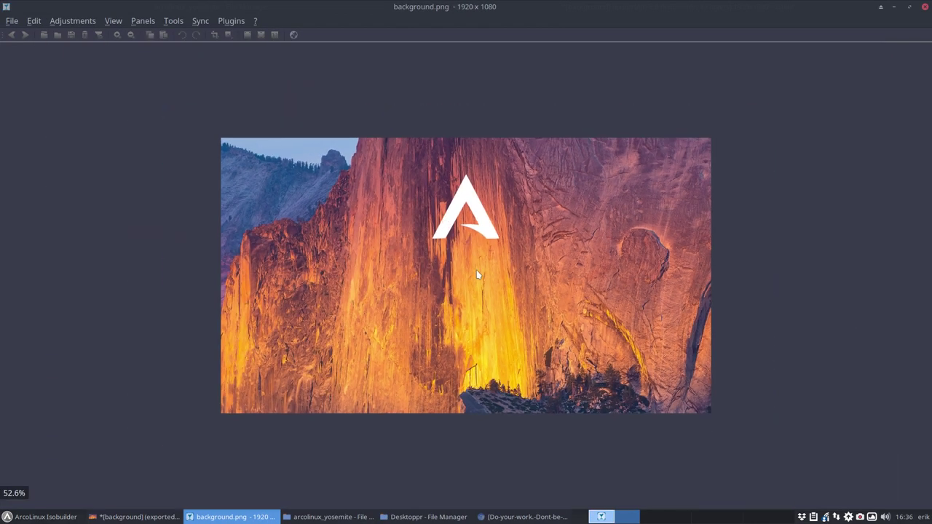
click(924, 6)
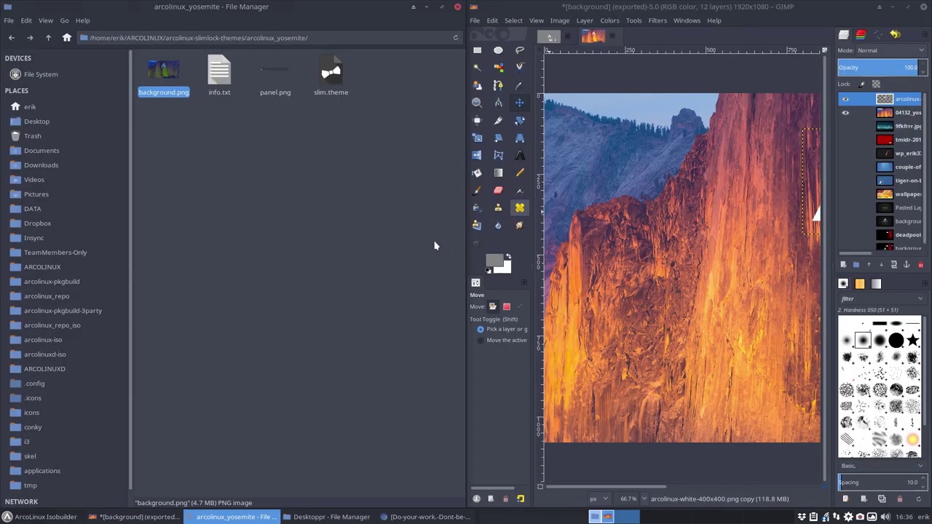
Go up from arcolinux_yosemite to the arcolinux-slimlock-themes folder
click(48, 37)
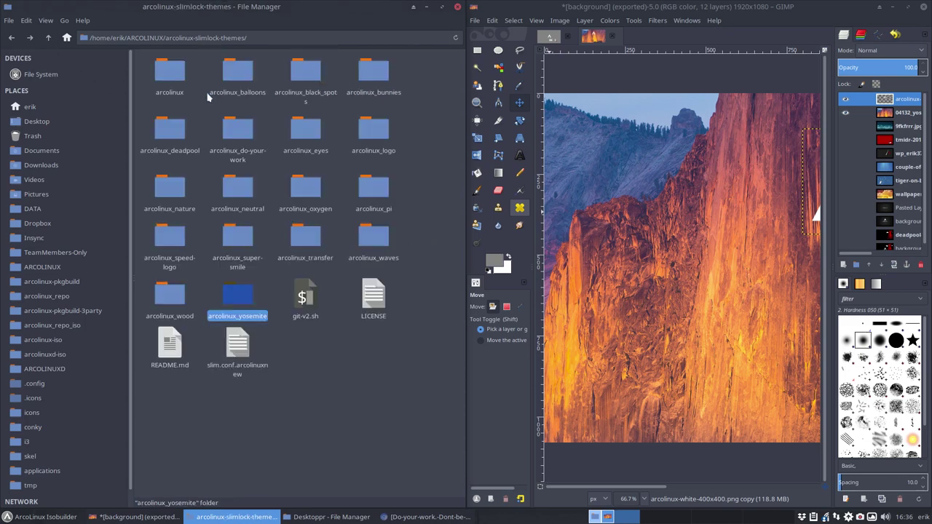